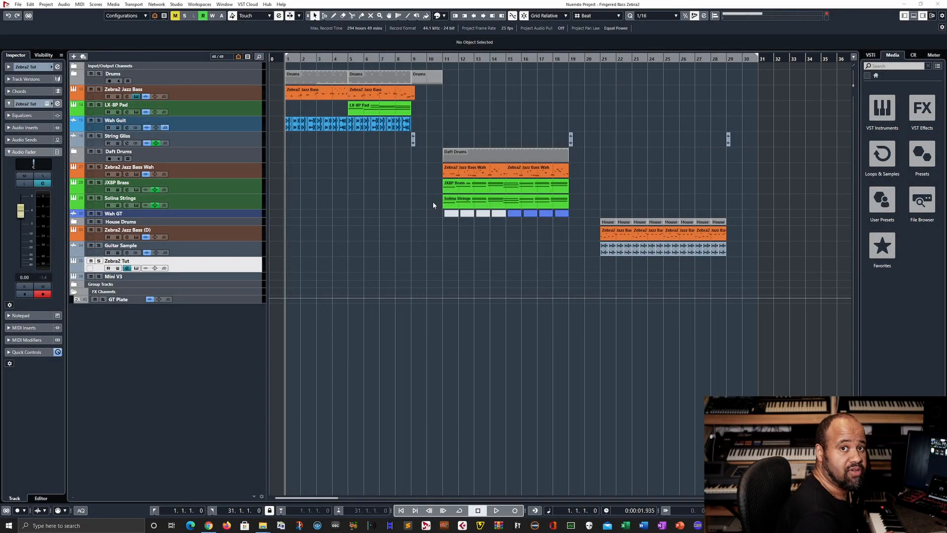
Step: Open the Zebra2 Tut track's instrument editor, then remove and re-add the OSC1 module in the grid's first lane
left_click(136, 268)
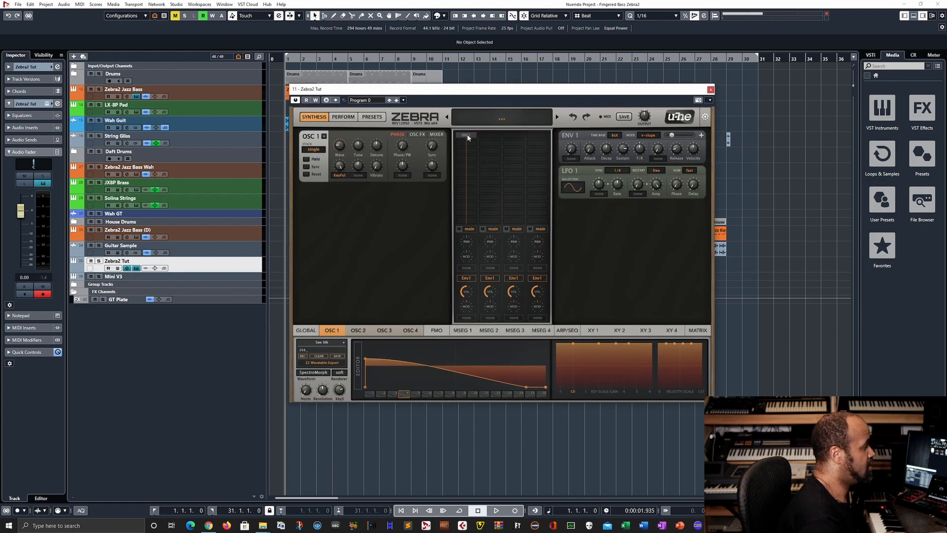
right_click(468, 135)
left_click(493, 193)
right_click(471, 131)
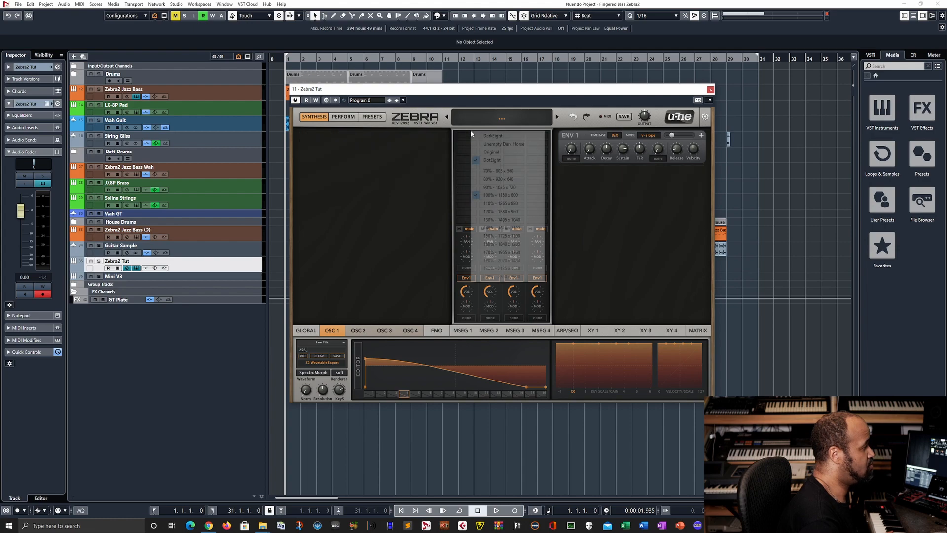
left_click(463, 134)
left_click(463, 133)
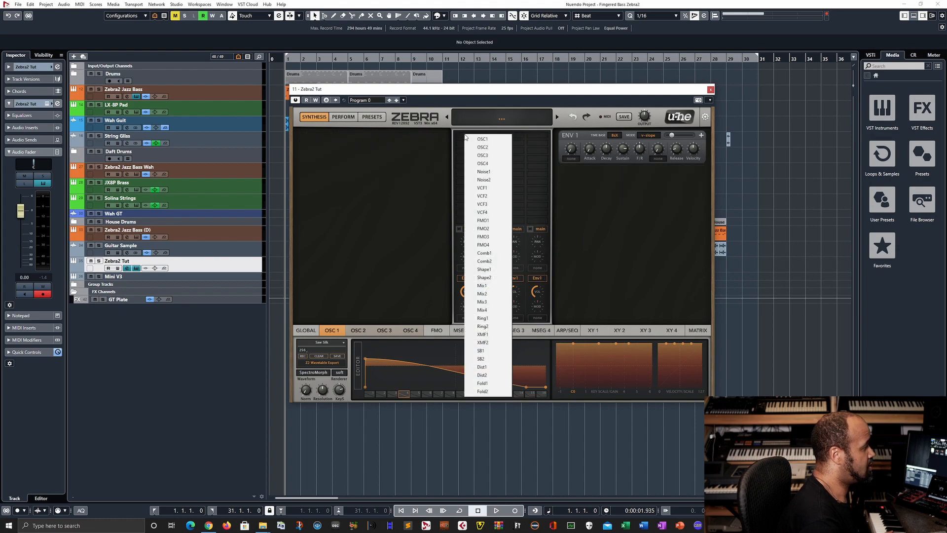
left_click(472, 140)
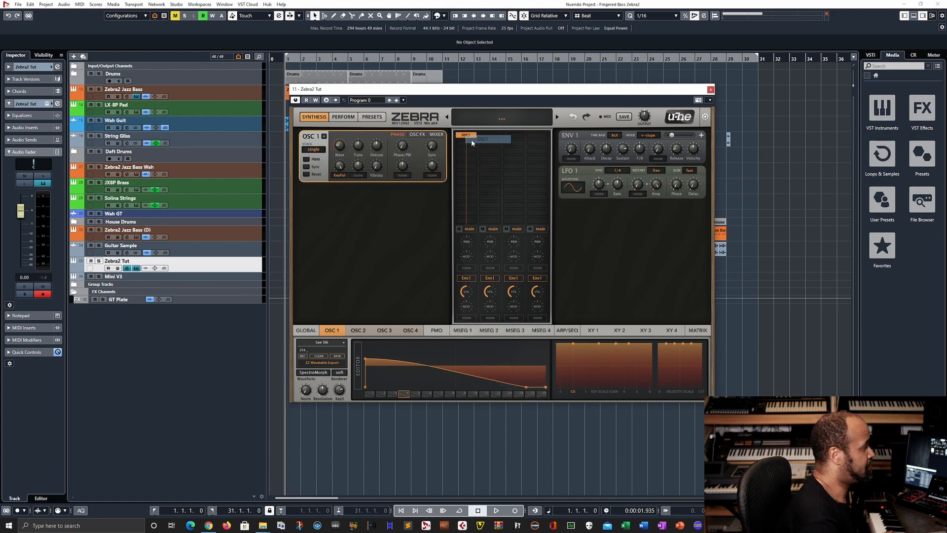
Step: Set OSC 1's wave modulation source to none and move its wave position to 3.20
left_click(339, 174)
left_click(347, 180)
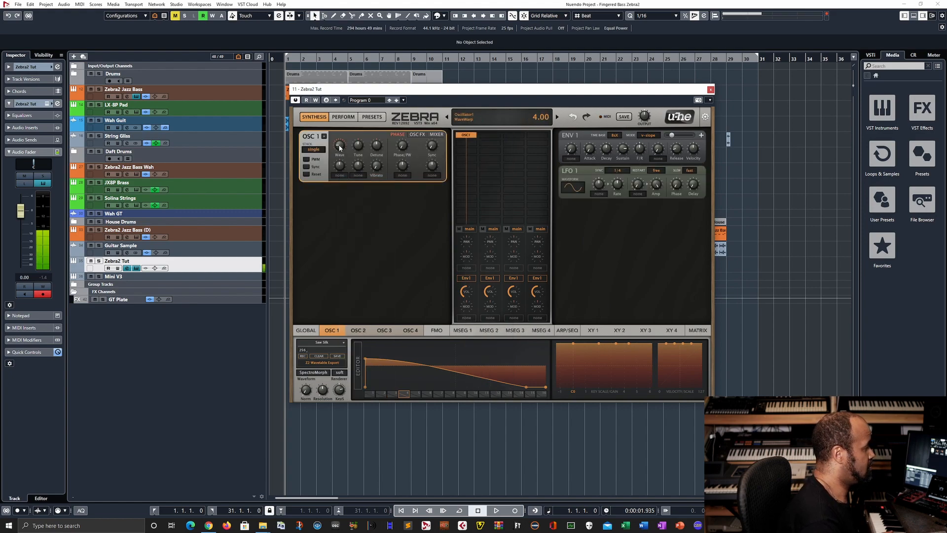
left_click_drag(341, 151, 345, 151)
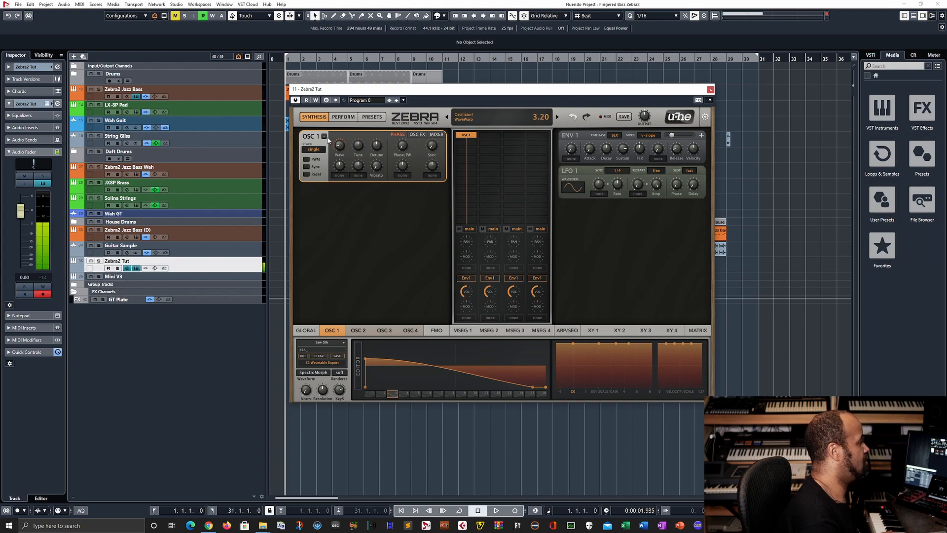
Step: Load the factory oscillator preset PWM thru 50 into OSC 1 and set its phase modulation source to none
left_click(324, 137)
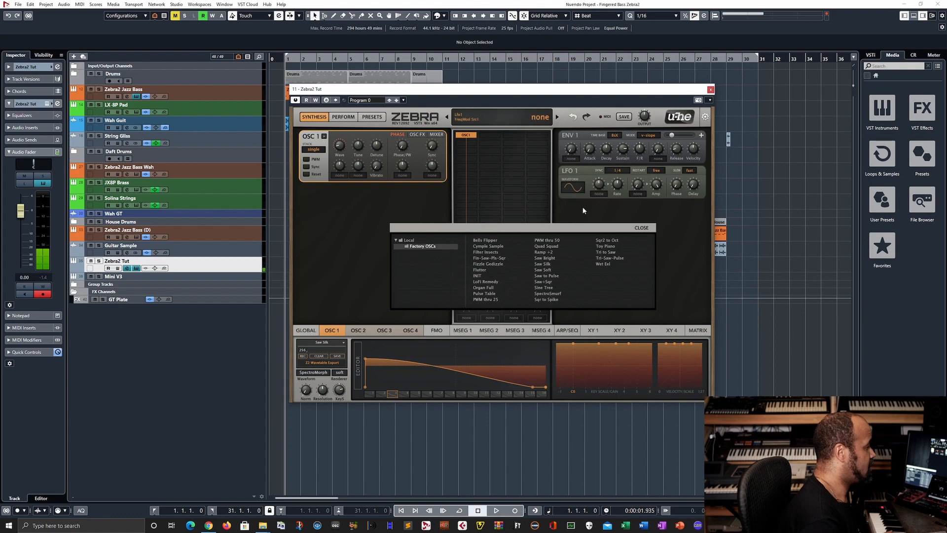
left_click(545, 240)
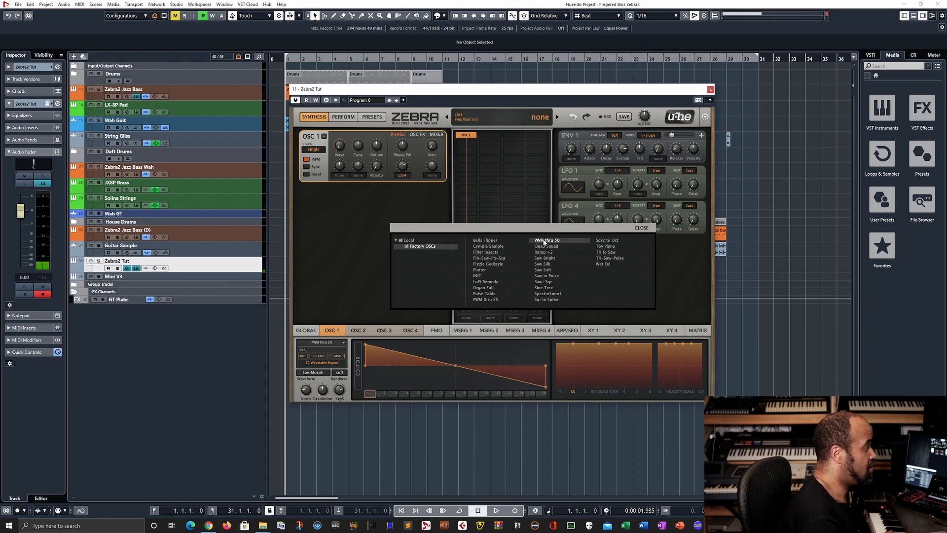
left_click(642, 227)
left_click(412, 178)
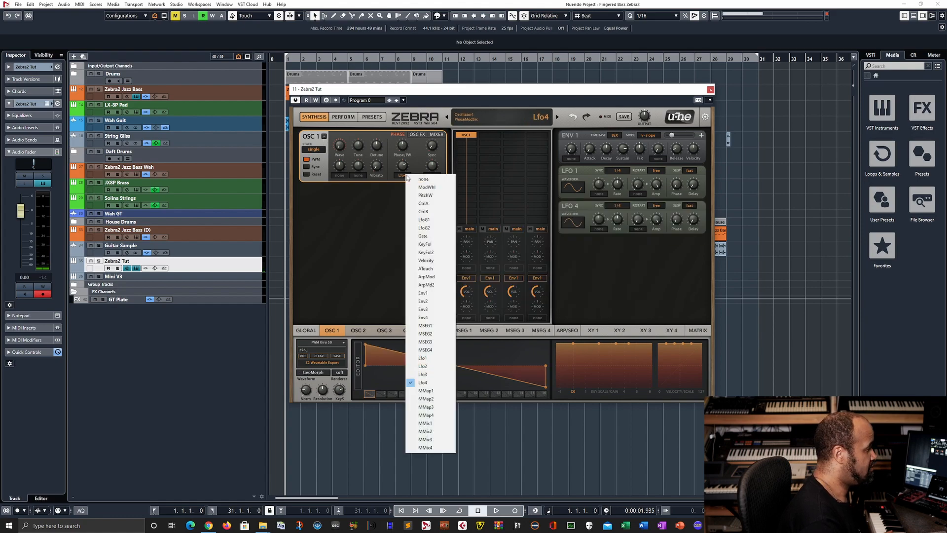
left_click(414, 179)
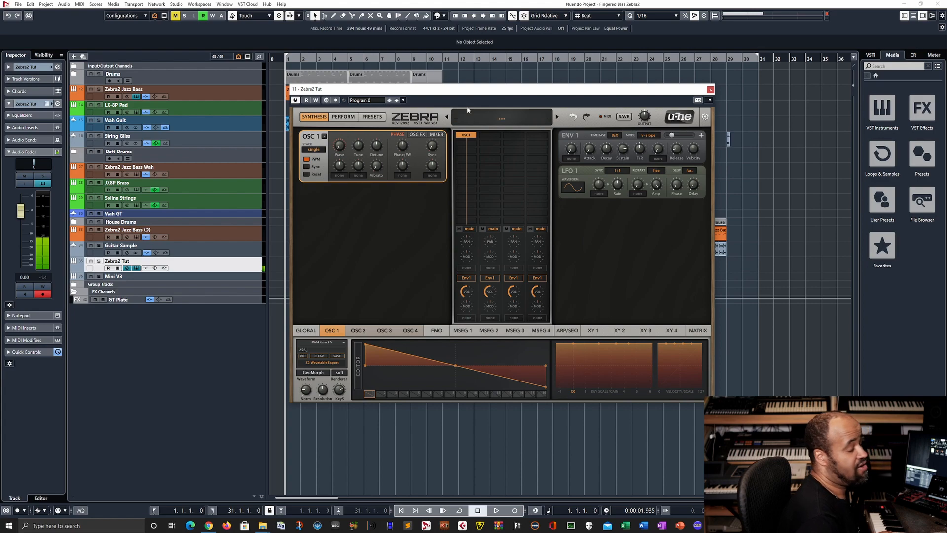
Step: Adjust OSC 1's pulse width with the Phase/PW control and shift the plugin window slightly
mouse_move(407, 146)
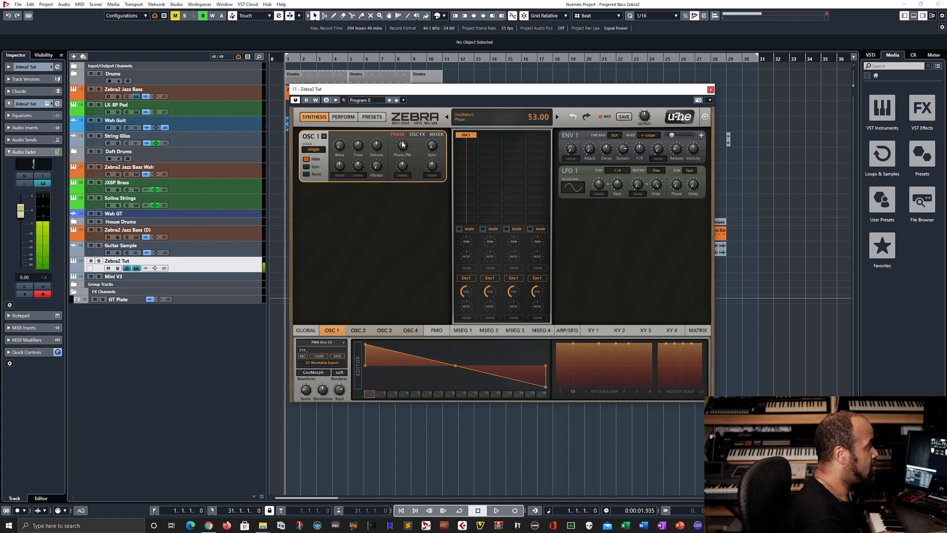
left_click_drag(402, 146, 430, 116)
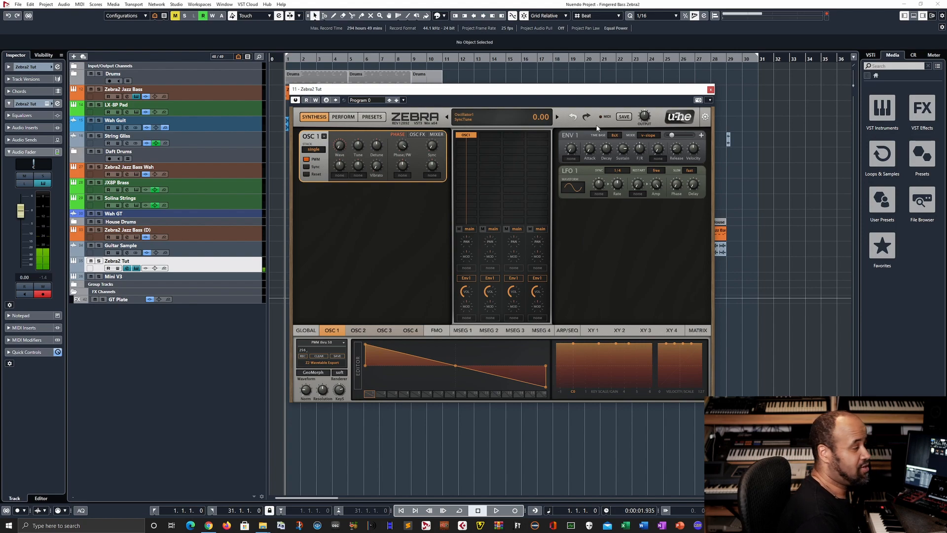
left_click_drag(550, 88, 551, 87)
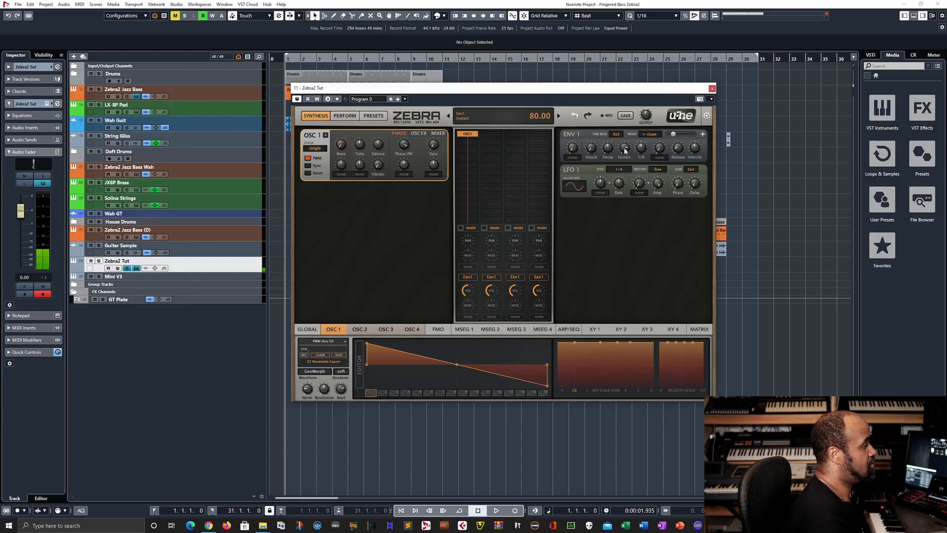
Step: Lower ENV 1's sustain and set its decay to about 29
left_click_drag(624, 147, 613, 171)
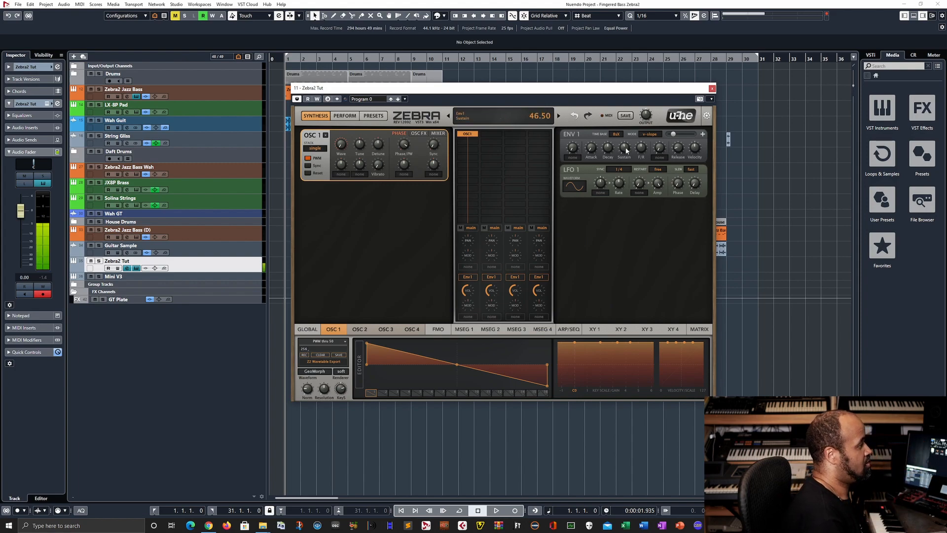
mouse_move(642, 151)
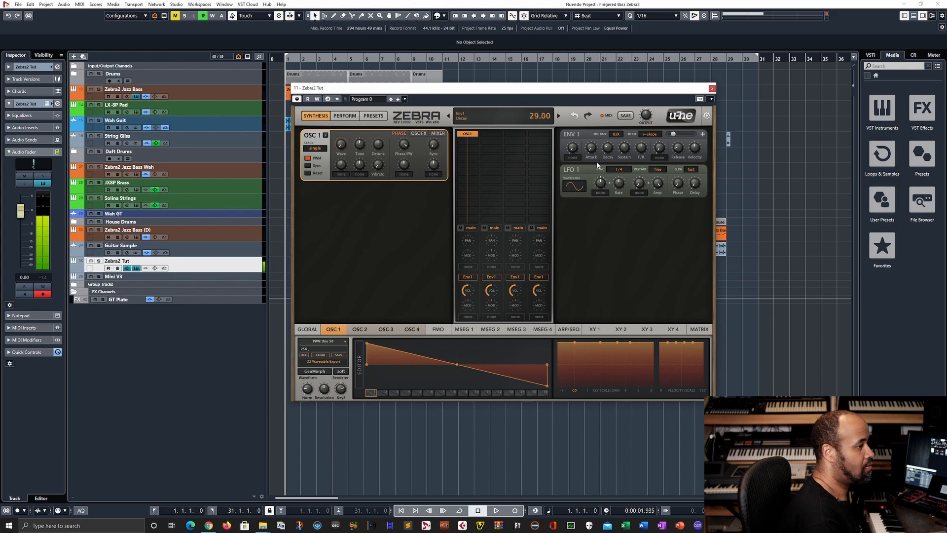
left_click_drag(596, 163, 600, 160)
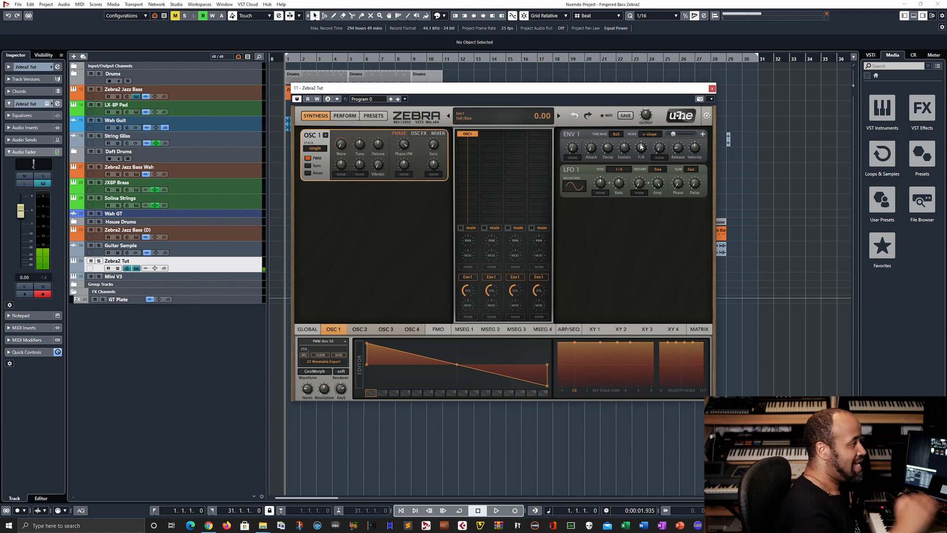
mouse_move(625, 146)
left_mouse_down()
mouse_move(628, 122)
mouse_move(624, 158)
left_mouse_up()
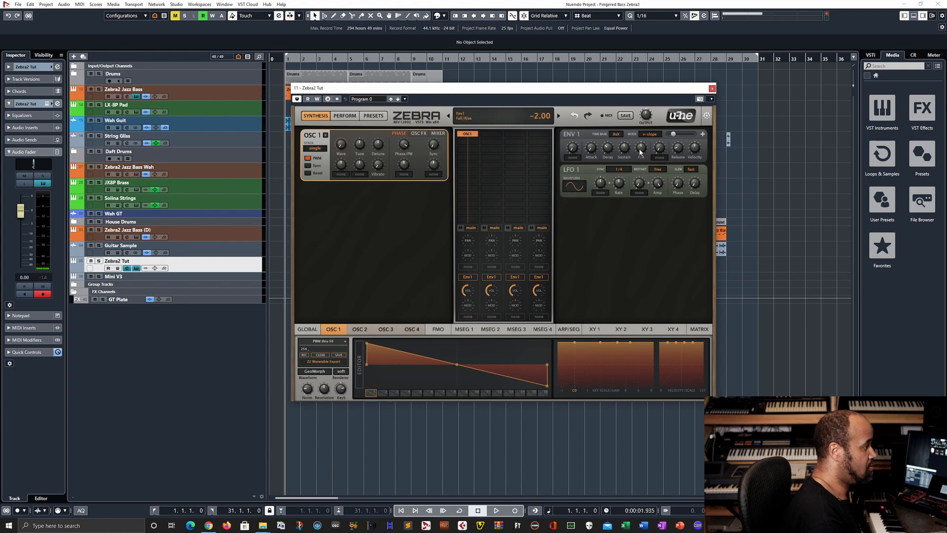
Step: Set ENV 1's Fall/Rise to about -18 so the sustain stage falls away
left_click_drag(640, 149, 647, 149)
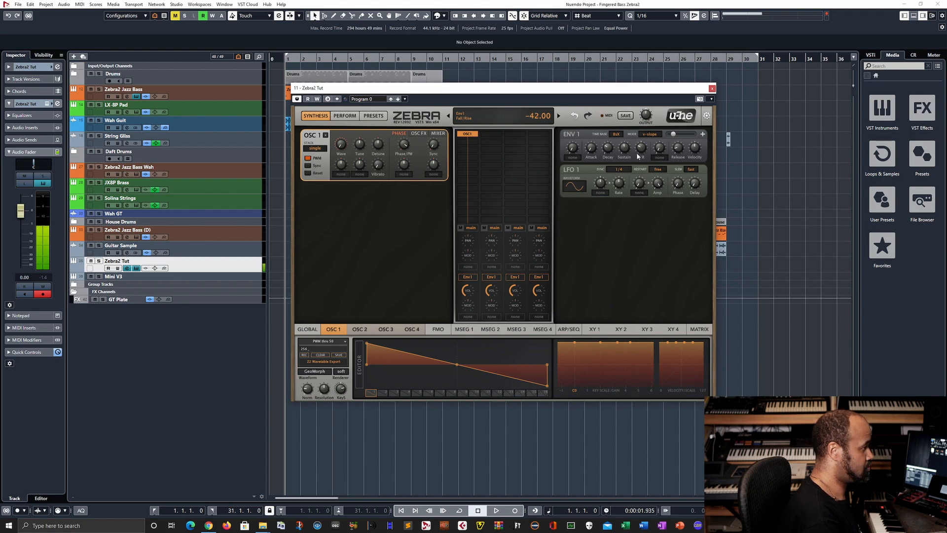
left_click_drag(638, 157, 648, 148)
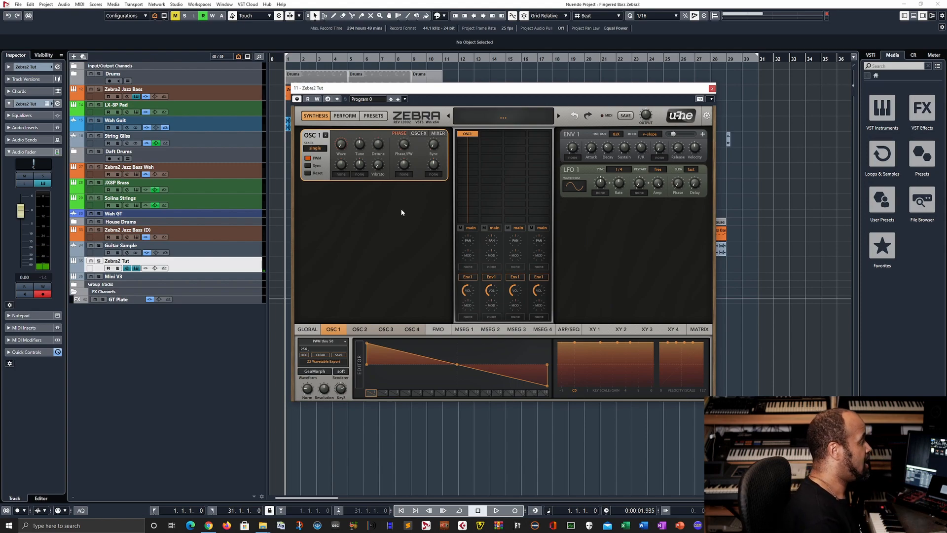
Step: Insert a VCF1 filter below OSC1 in the grid and set its type to LP Allround
left_click(472, 143)
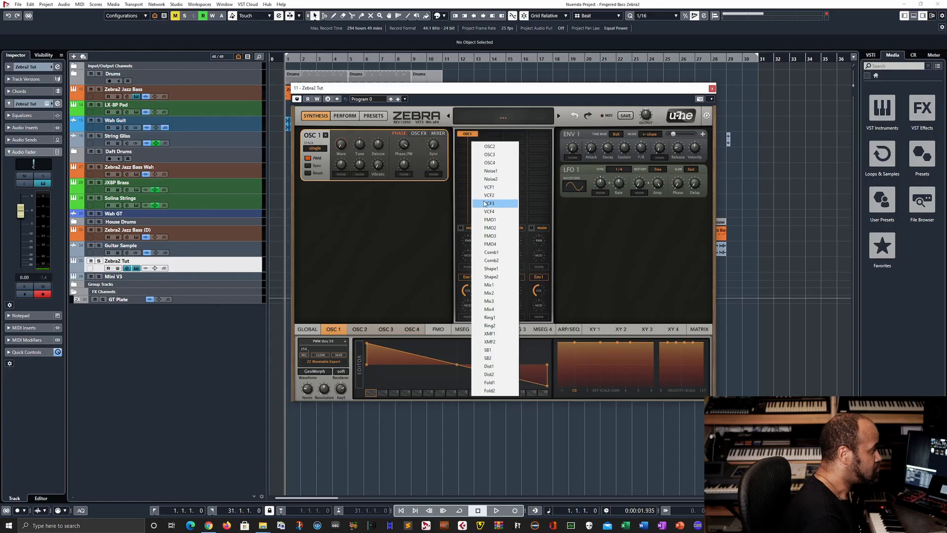
left_click(474, 188)
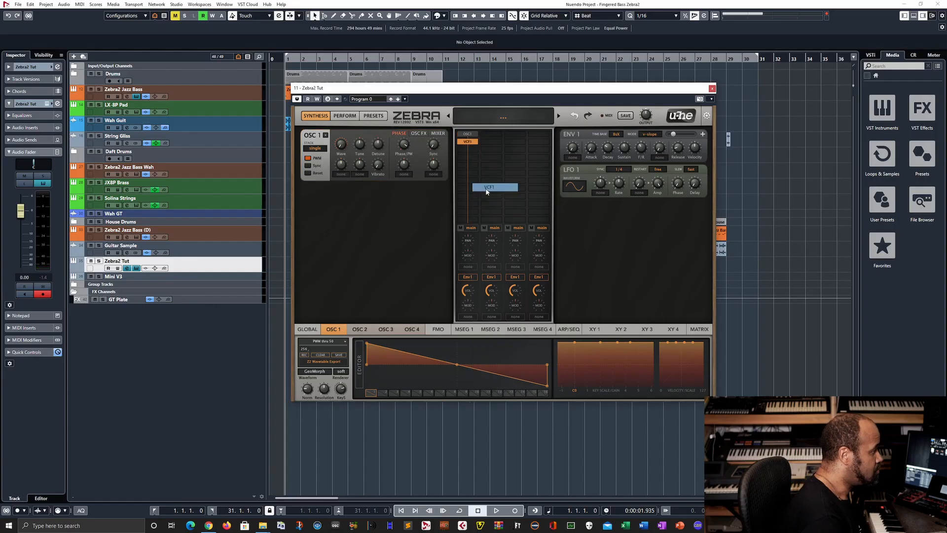
left_click_drag(379, 192, 371, 211)
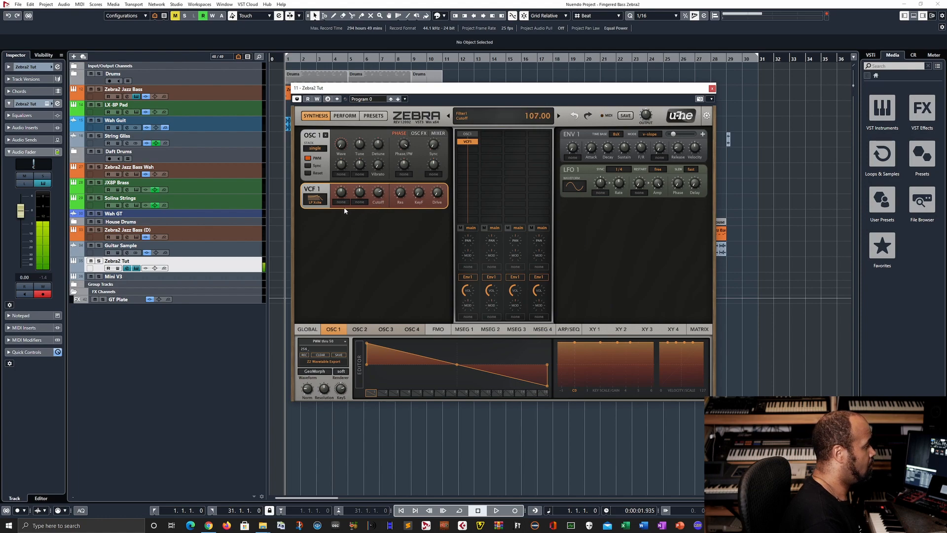
left_click(314, 200)
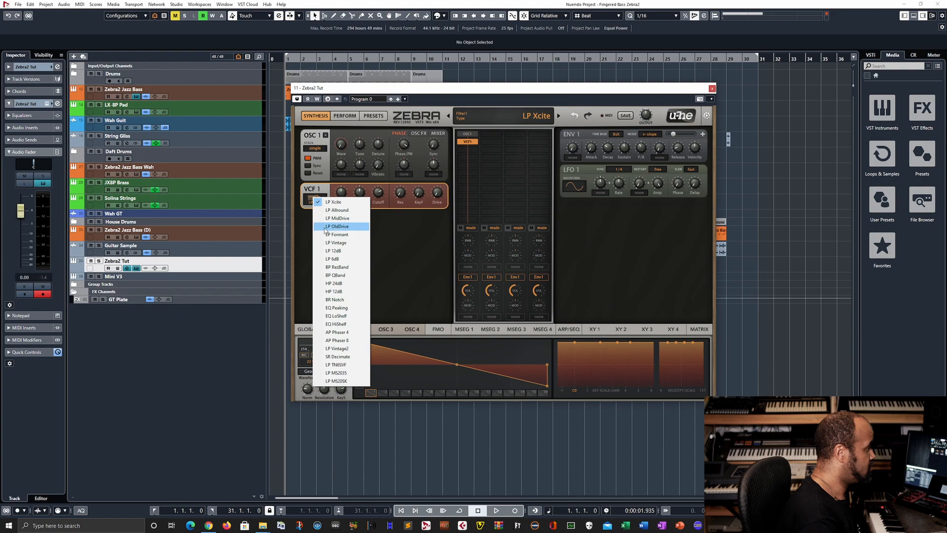
left_click(329, 210)
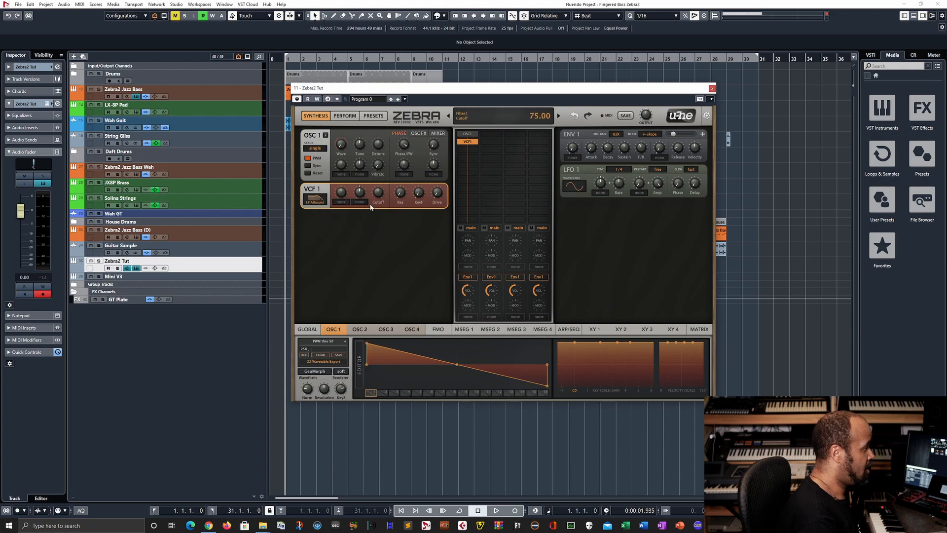
Step: Sweep VCF 1's cutoff down and back up to about 92 to audition the filter
mouse_move(370, 207)
left_mouse_down()
mouse_move(361, 219)
mouse_move(369, 214)
left_mouse_up()
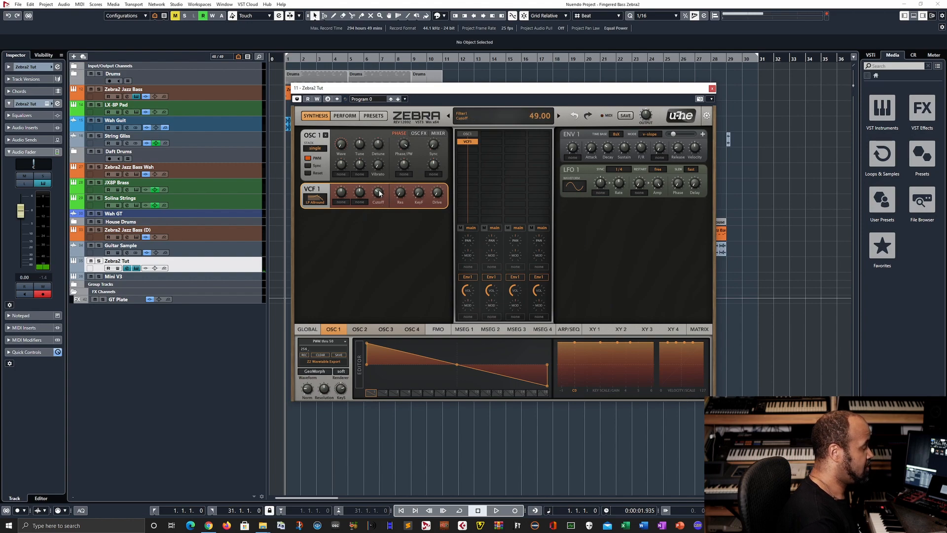
left_click_drag(379, 193, 367, 198)
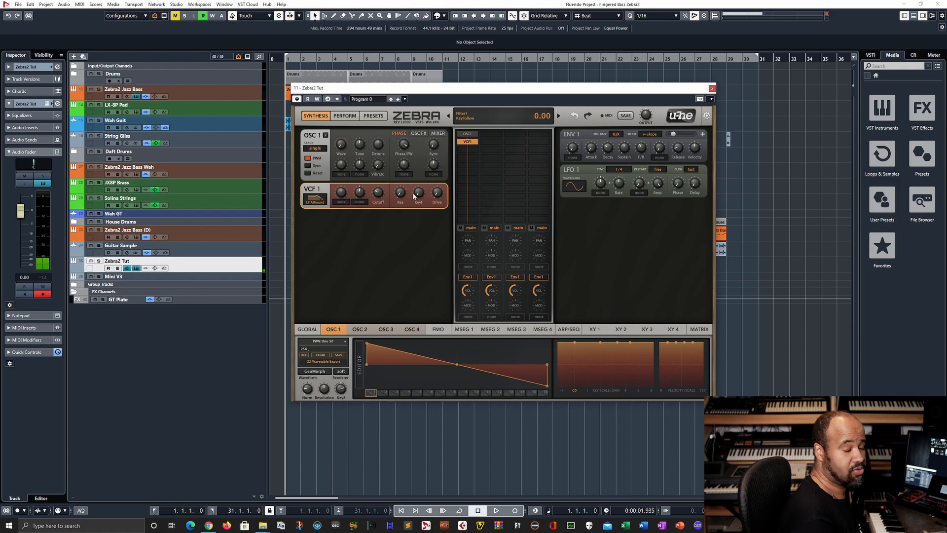
left_click_drag(379, 193, 388, 184)
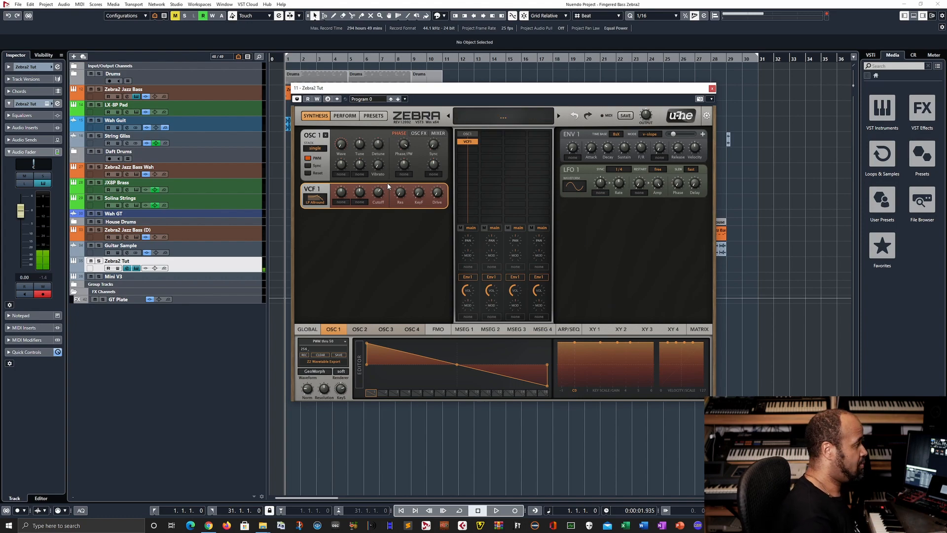
left_click(384, 188)
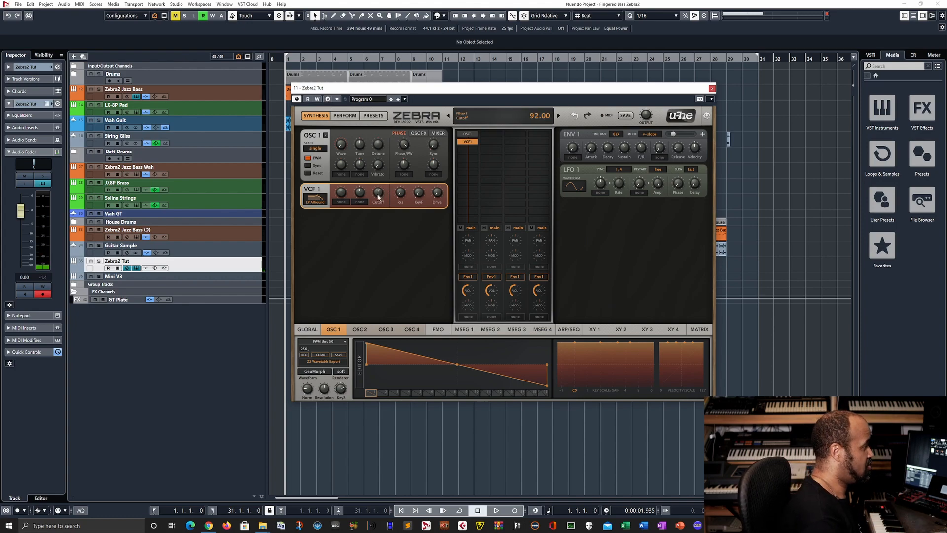
Step: Raise VCF 1's key follow to 82.50 and lower its cutoff to about 46
mouse_move(421, 198)
left_click_drag(428, 189, 437, 180)
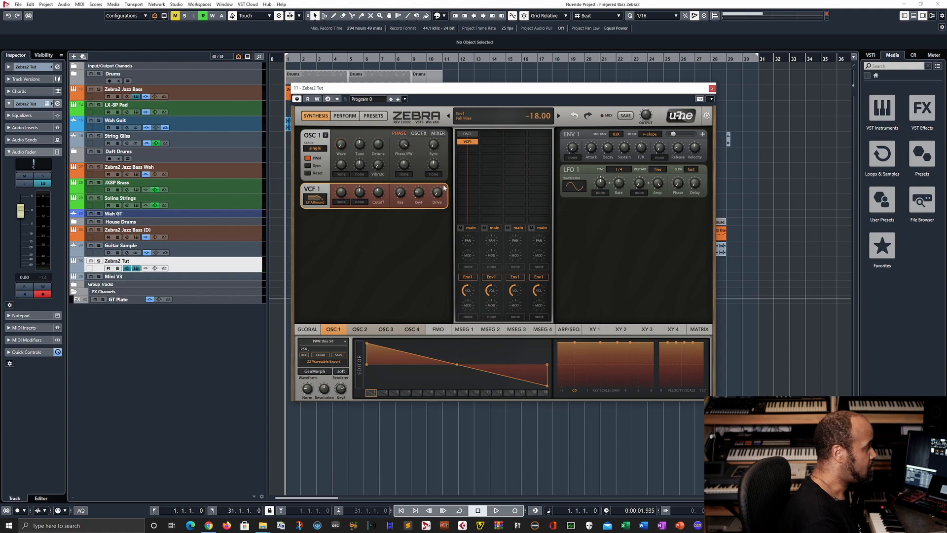
mouse_move(424, 192)
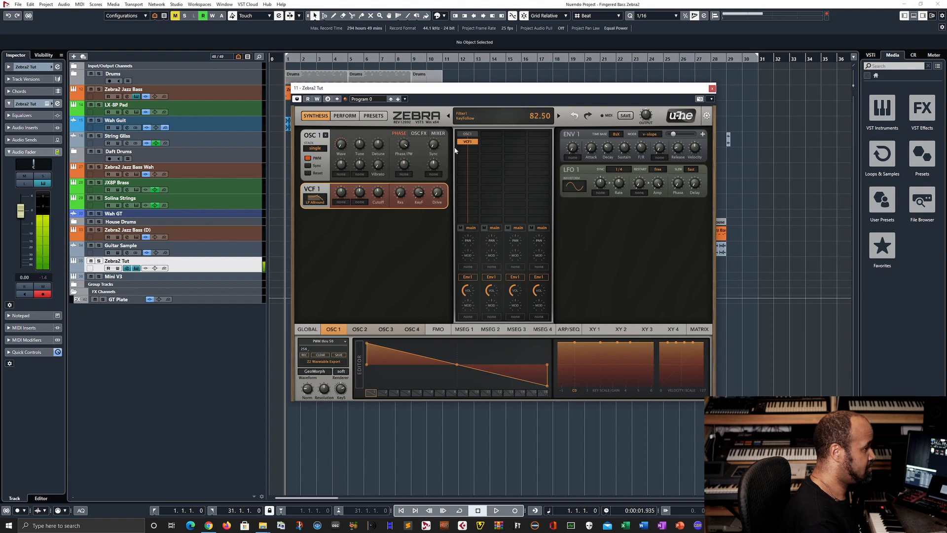
mouse_move(375, 199)
left_click_drag(375, 199, 369, 203)
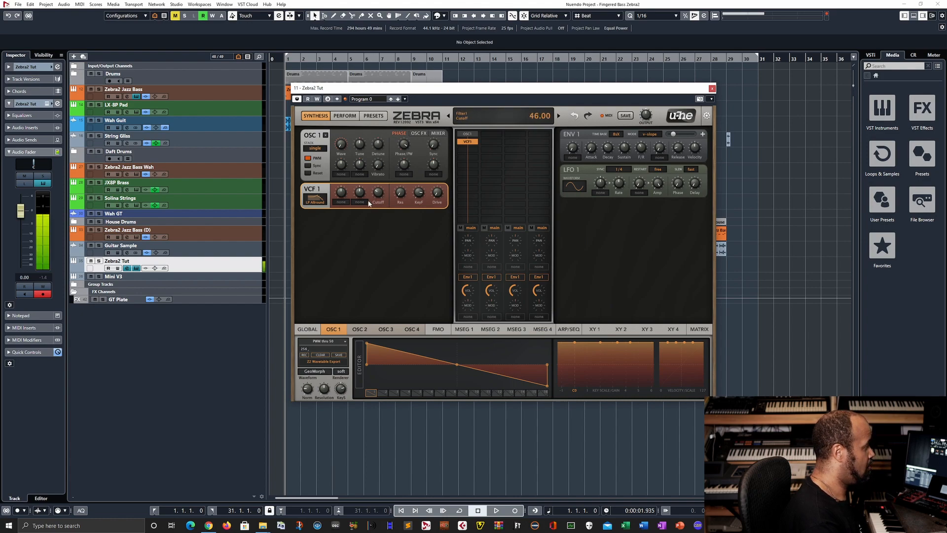
mouse_move(316, 198)
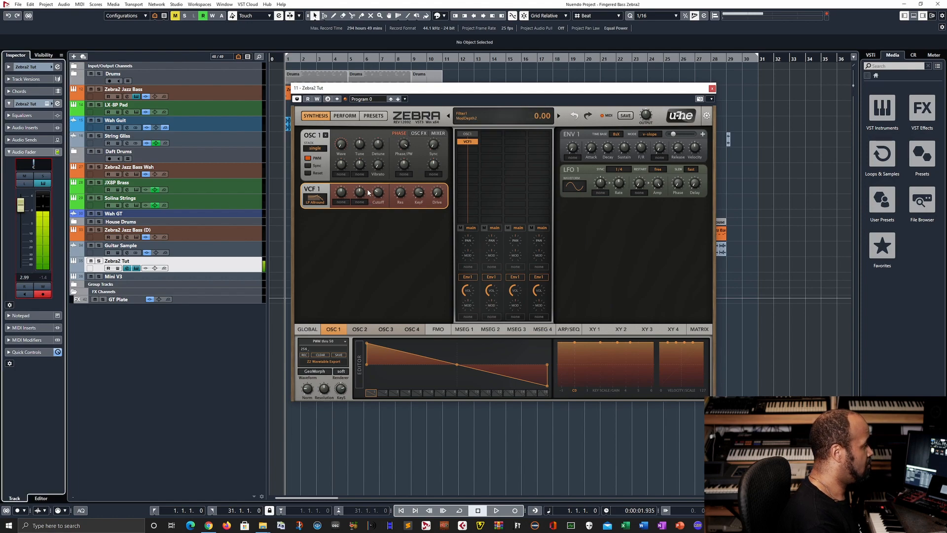
left_click_drag(377, 194, 376, 194)
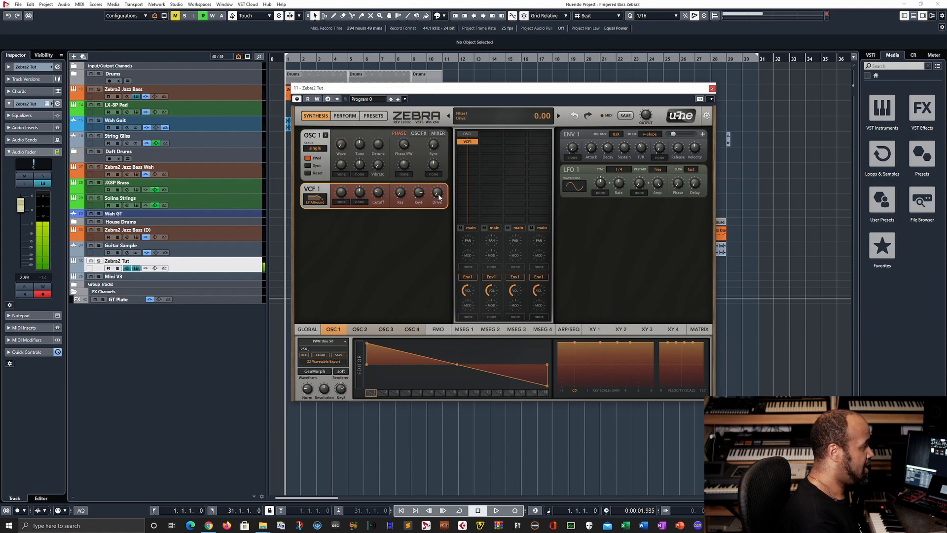
Step: Add drive to VCF 1 and fine-tune its resonance to 0.50
left_click_drag(439, 197, 437, 183)
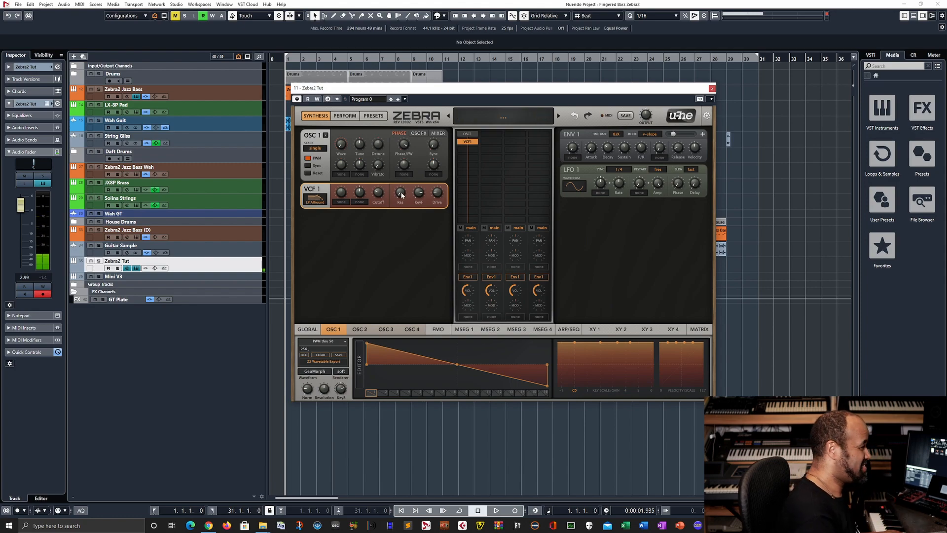
scroll(403, 194, "up", 2)
scroll(402, 194, "down", 2)
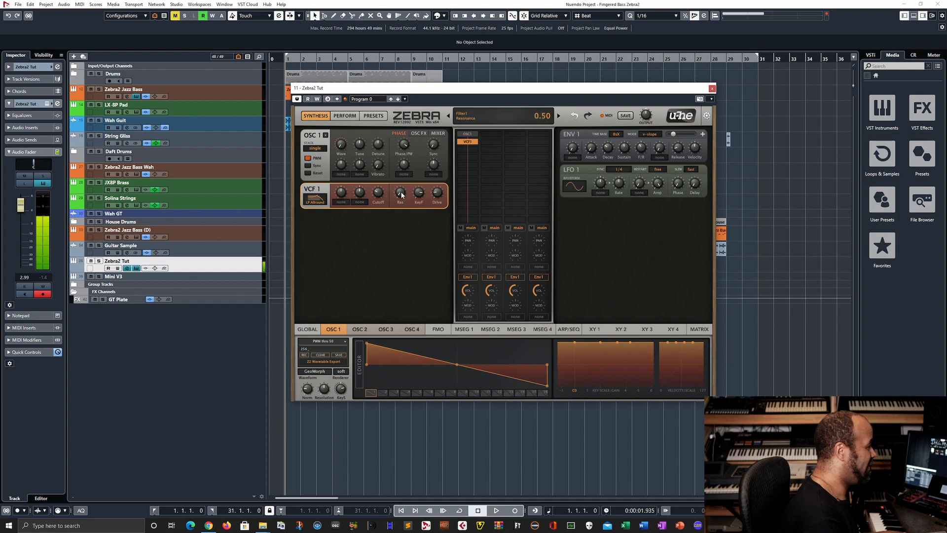
Step: Turn up the first grid lane's output volume and lower the Zebra2 Tut channel fader to -0.22
scroll(402, 194, "up", 1)
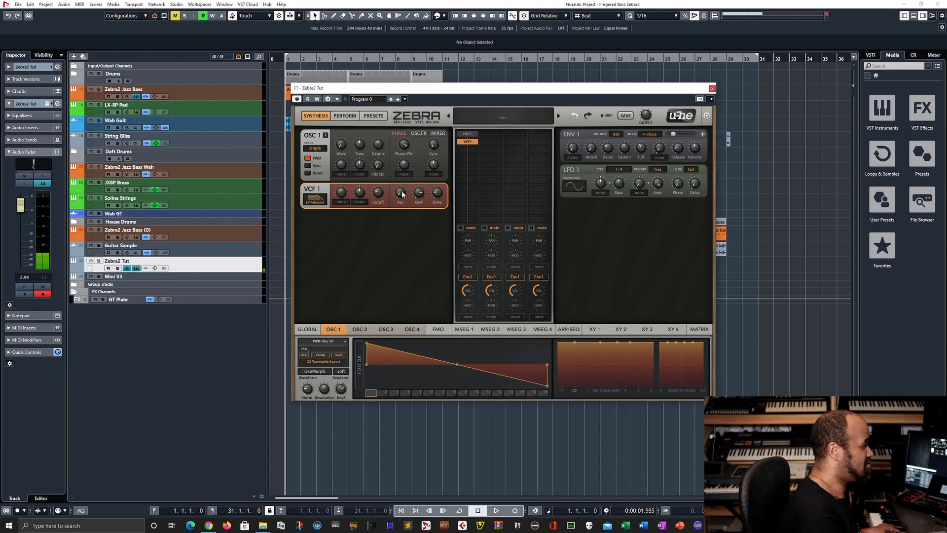
scroll(402, 194, "down", 1)
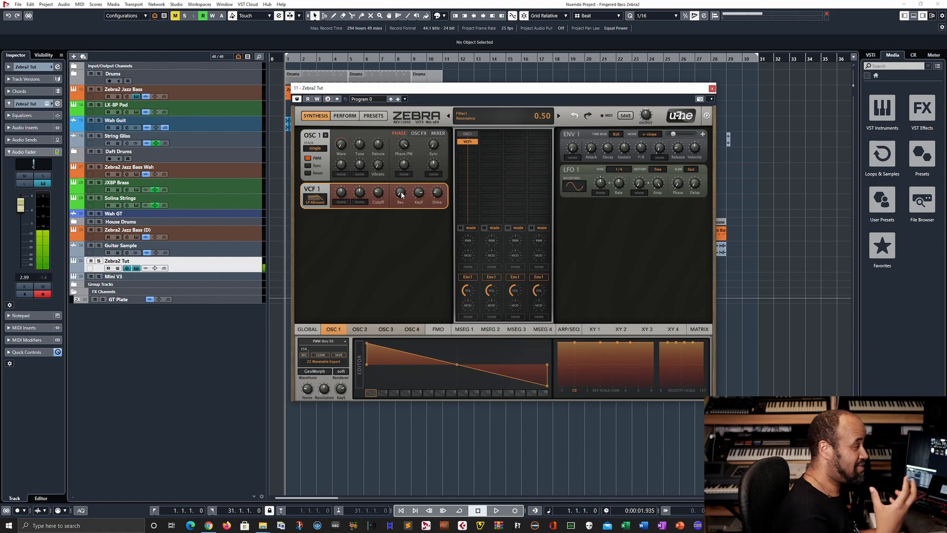
mouse_move(467, 291)
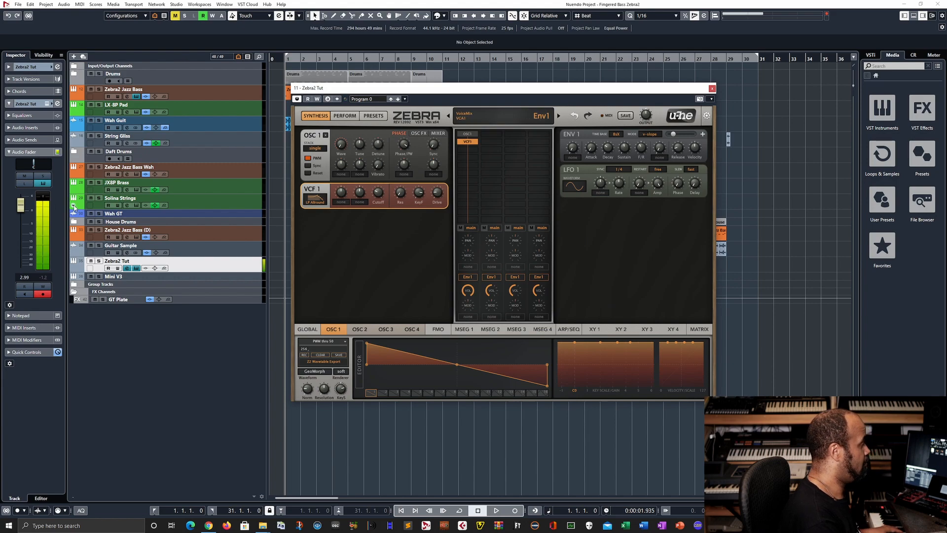
left_click_drag(21, 204, 18, 217)
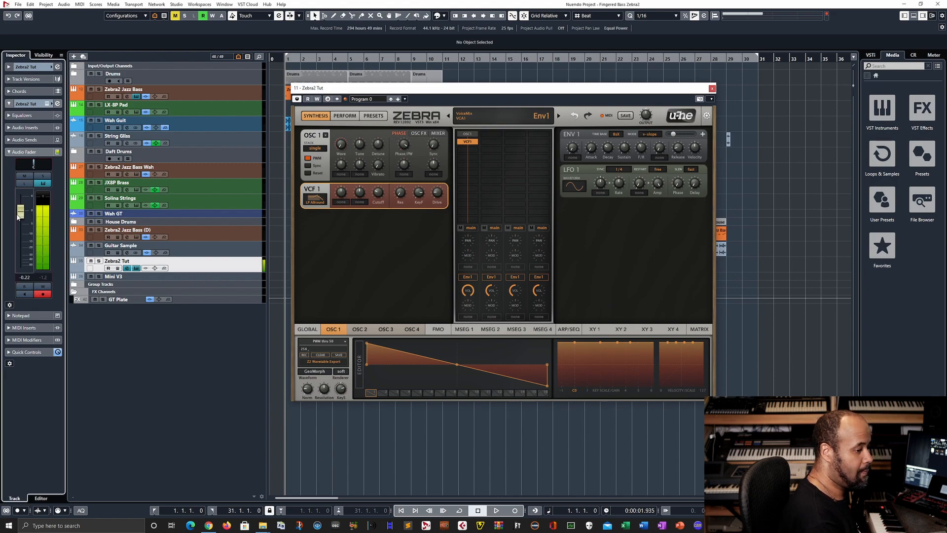
Step: Insert a VCF2 filter below VCF1 in the grid's first lane and set its type to EQ Peaking
mouse_move(401, 197)
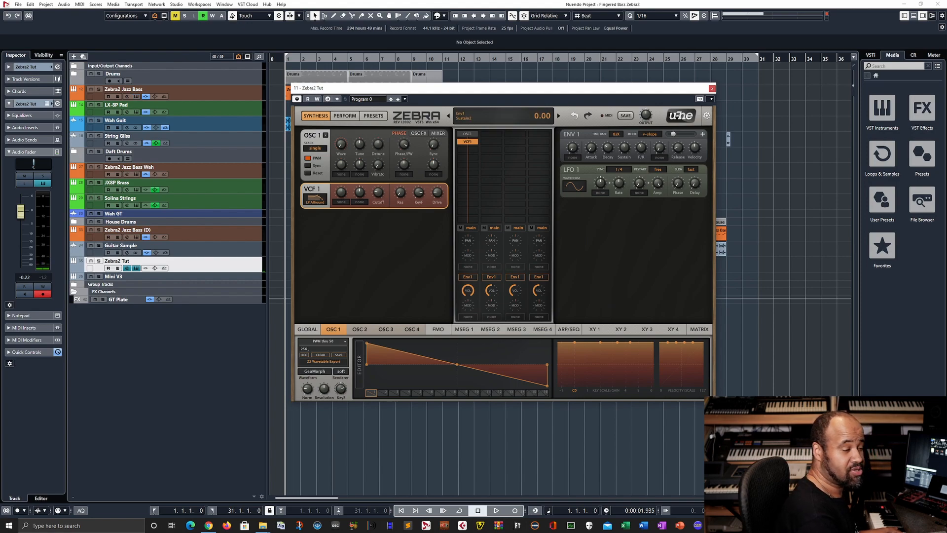
left_click(475, 149)
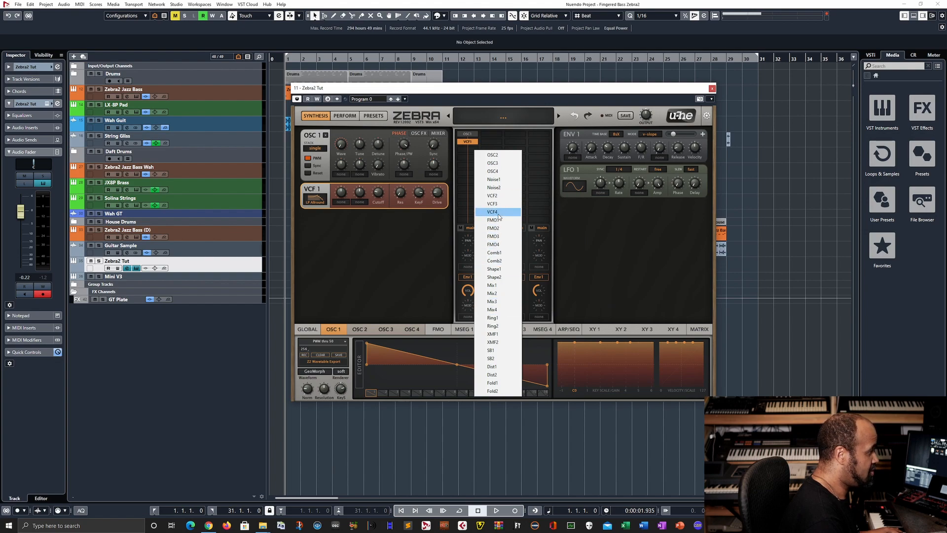
left_click(499, 196)
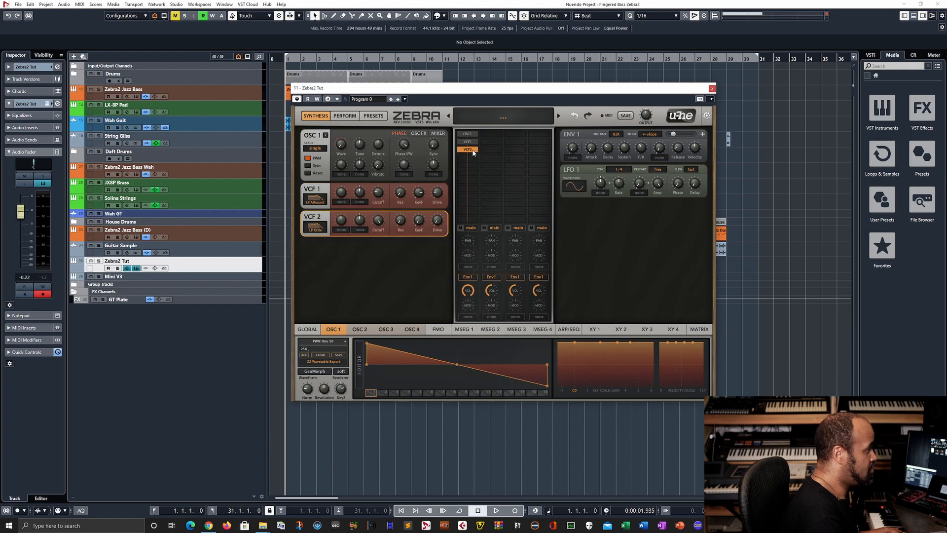
left_click(314, 228)
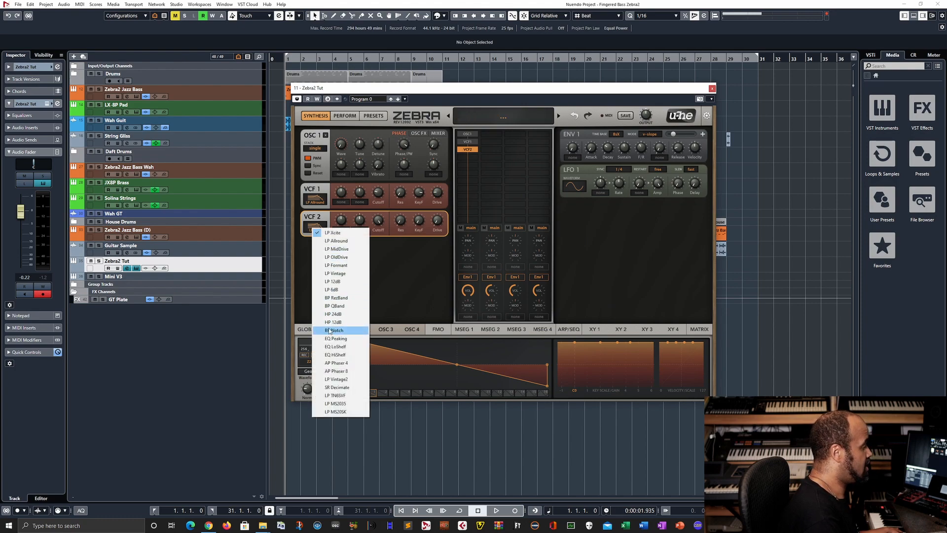
left_click(347, 339)
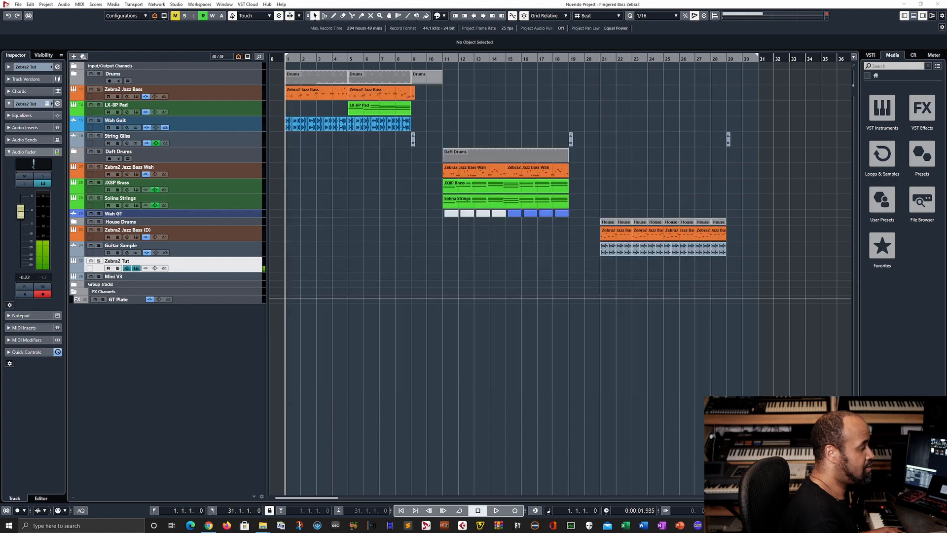
Step: Shape VCF 2's peak with cutoff at 61.00, resonance at 10.00 and gain at about 6.20
left_click(802, 205)
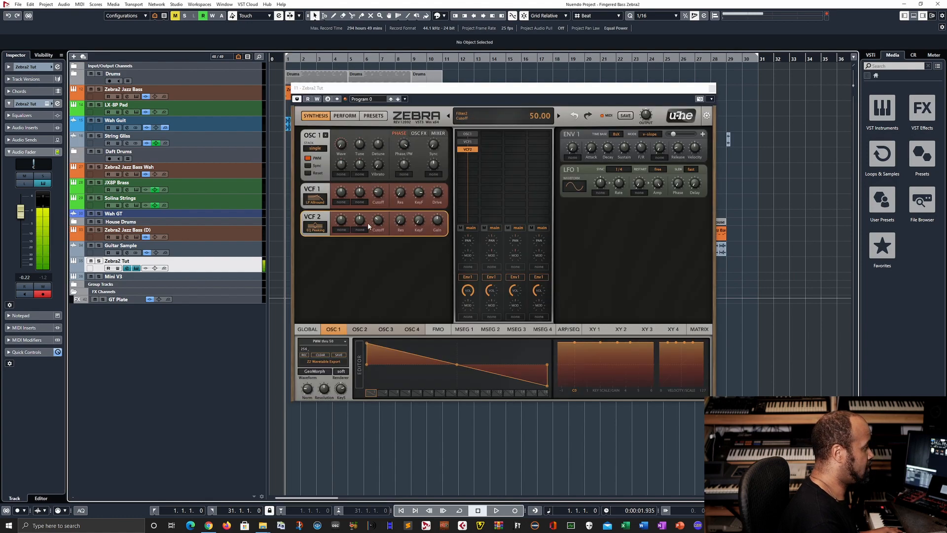
mouse_move(401, 220)
left_mouse_down()
mouse_move(401, 206)
mouse_move(394, 220)
left_mouse_up()
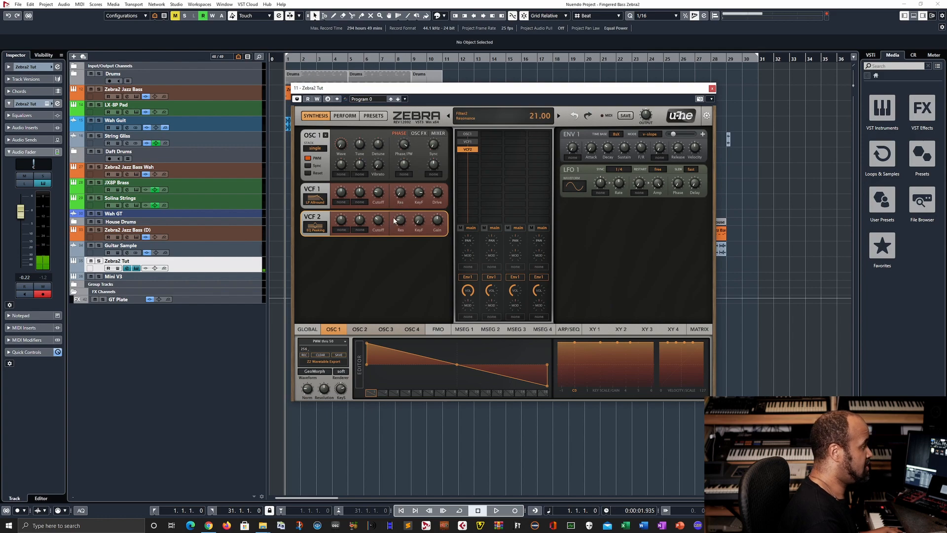
left_click(436, 221)
left_click_drag(438, 223, 384, 218)
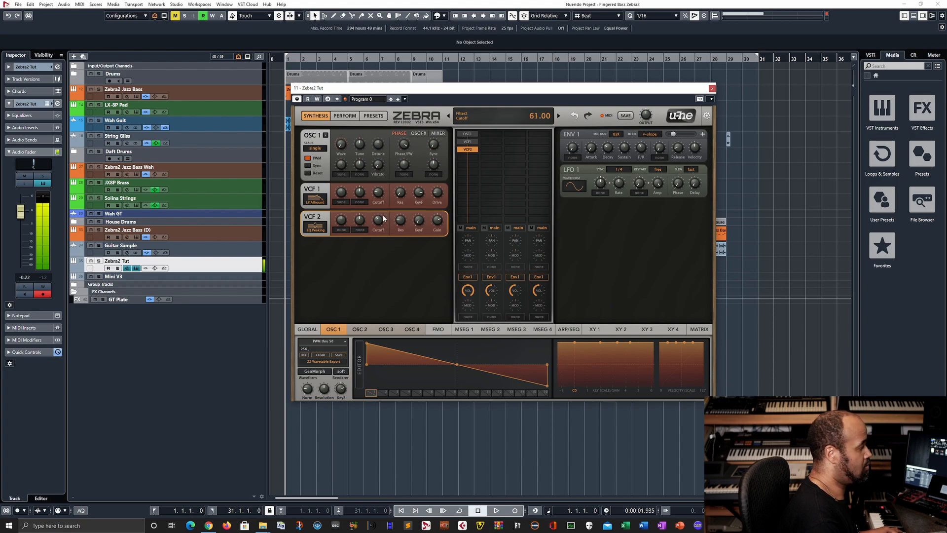
left_click(398, 222)
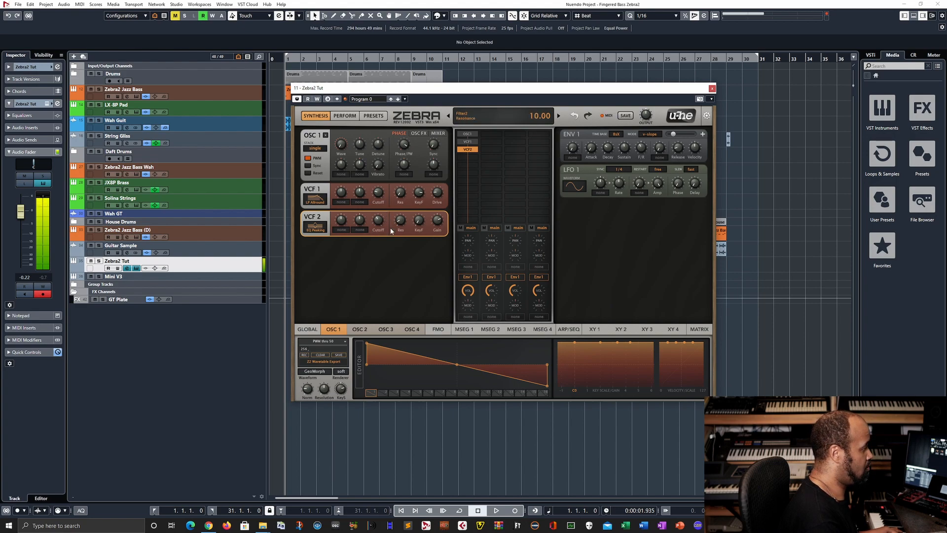
left_click_drag(436, 217, 435, 221)
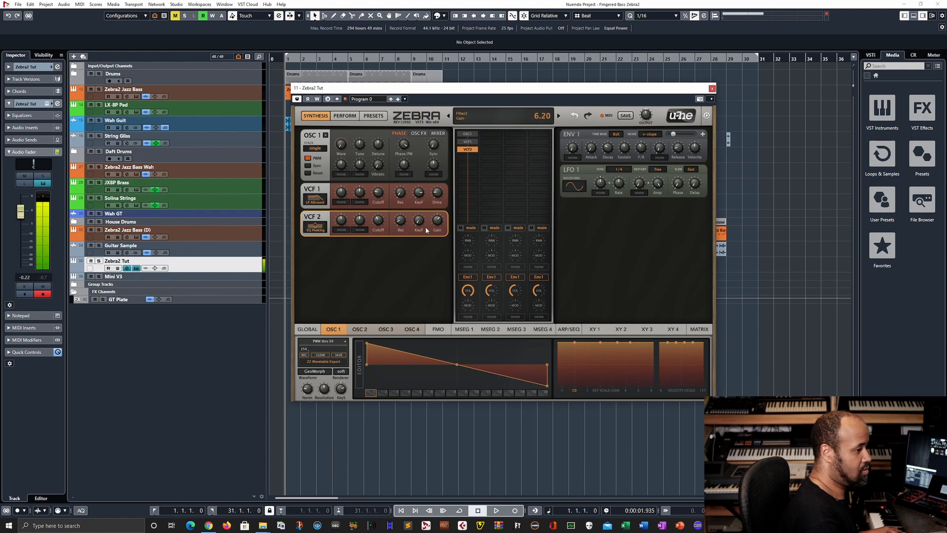
left_click_drag(437, 221, 437, 223)
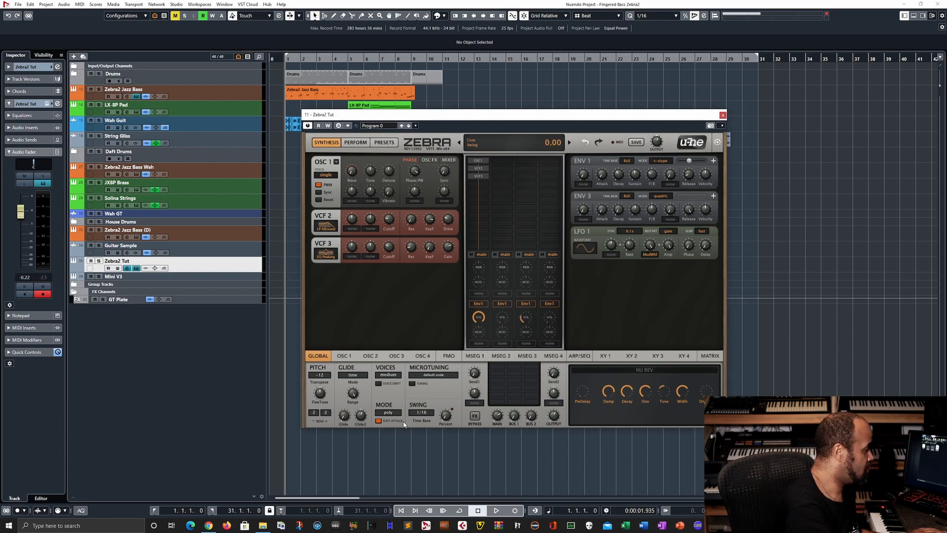
Step: Set the global voice mode to legato, turn off the toggle beneath it and set the glide to 32.50
left_click(388, 413)
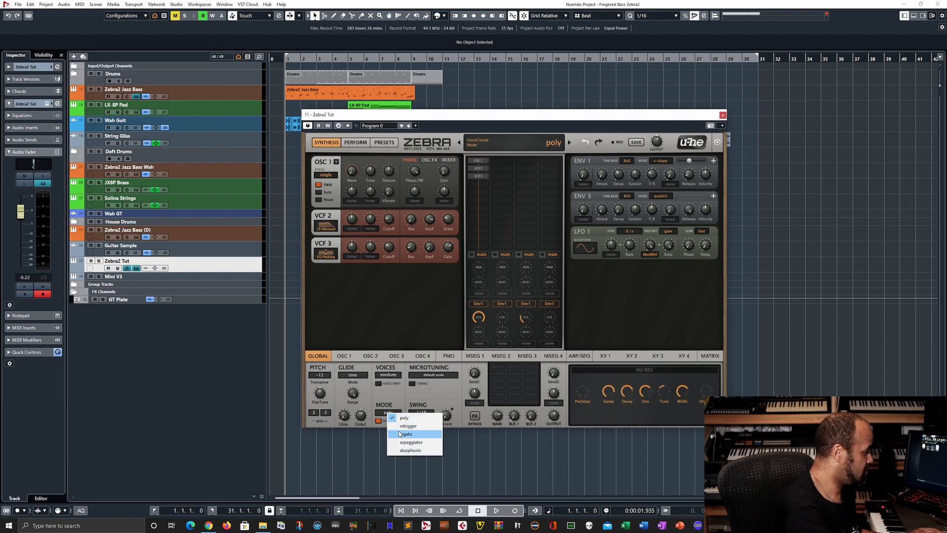
left_click(388, 423)
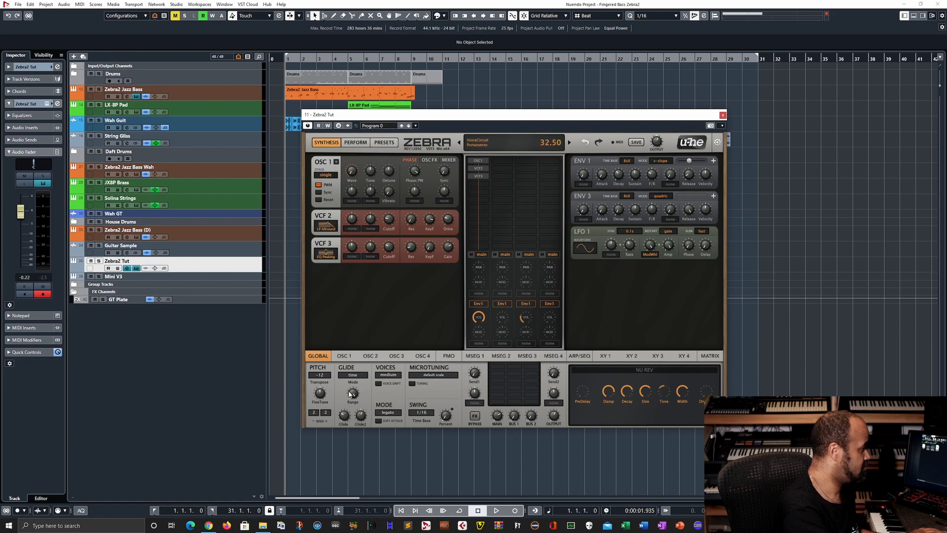
mouse_move(351, 394)
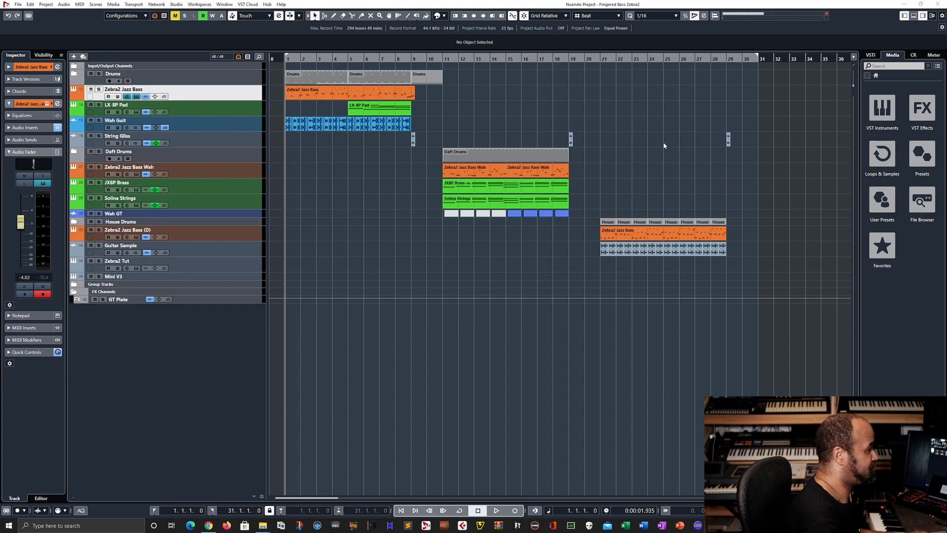
Step: Play the project from bar 1 and open the first Zebra2 Jazz Bass part to examine all its notes and velocities
key("space")
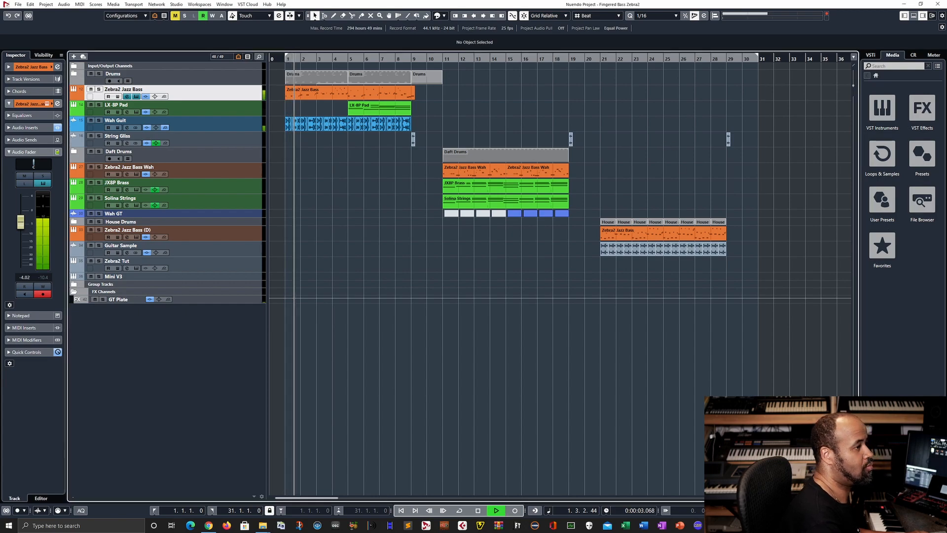
double_click(318, 92)
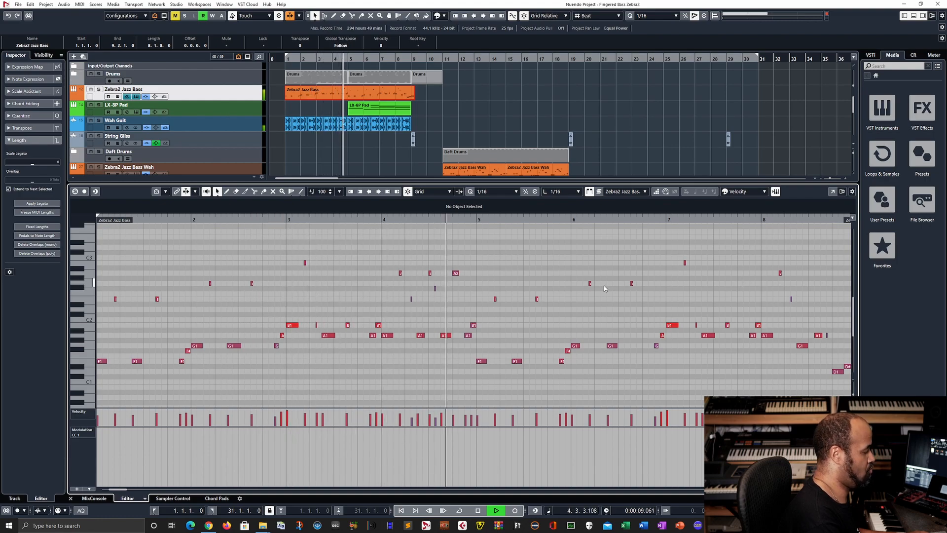
key("g")
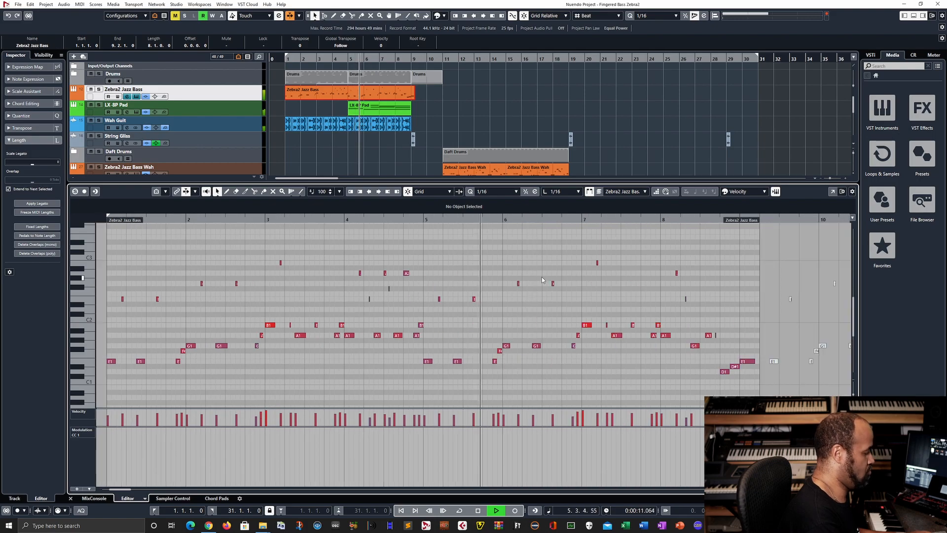